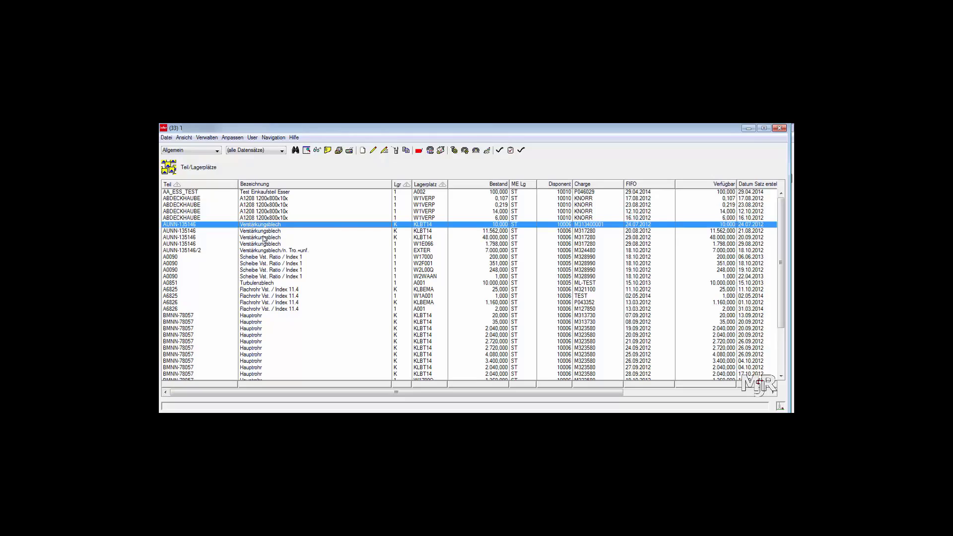
Select the part rows A0090, A0851, A6826 and BMNN-78057 in the Teil/Lagerplätze list.
{"action": "left_click", "coordinate": [263, 257], "text": "ctrl"}
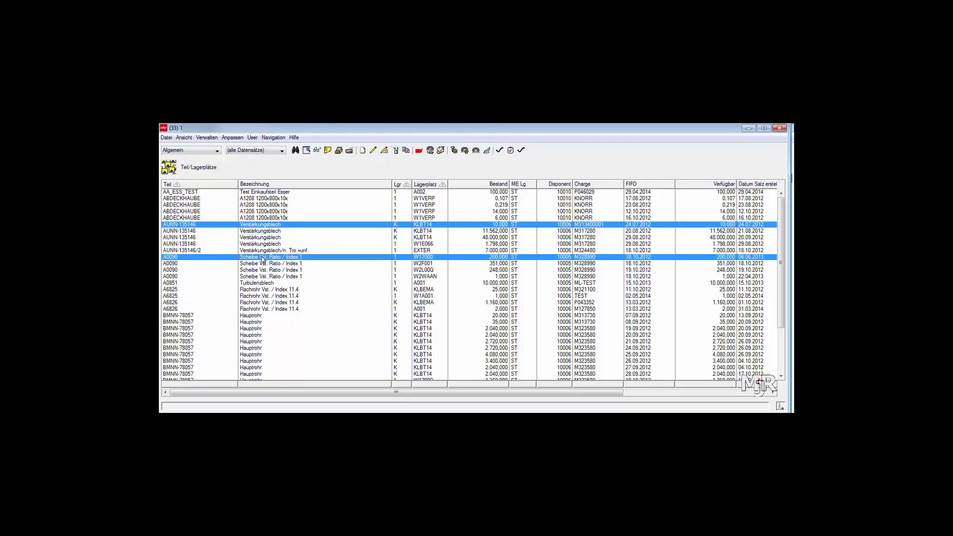
{"action": "left_click", "coordinate": [261, 283], "text": "ctrl"}
{"action": "left_click", "coordinate": [253, 309], "text": "ctrl"}
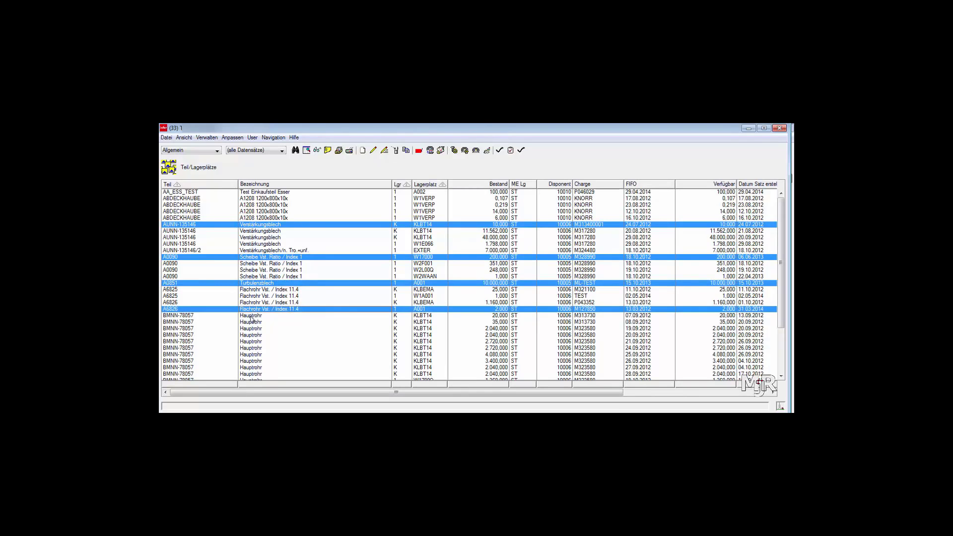
{"action": "left_click", "coordinate": [253, 316], "text": "ctrl"}
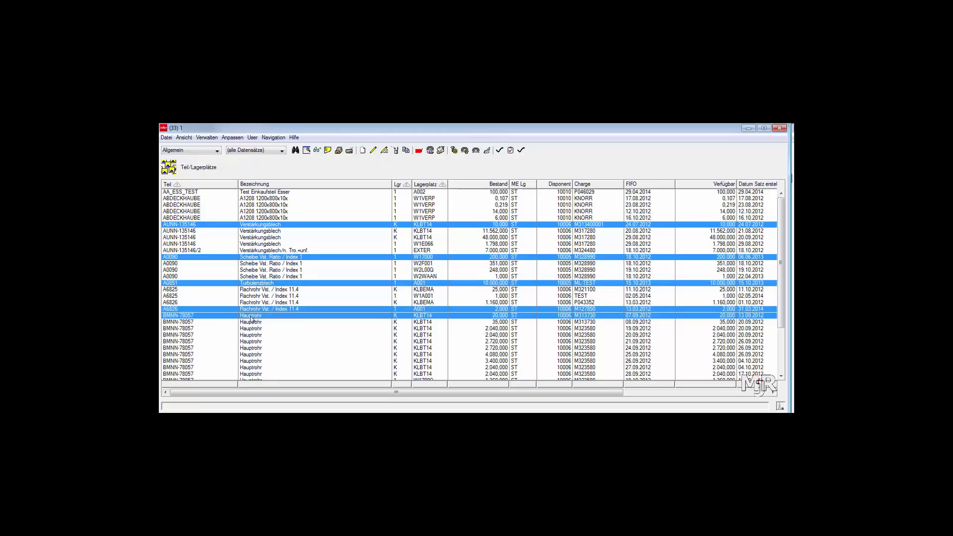
Submit a Permanente Inventur host job named 'Inventur Test' for the selected rows.
{"action": "left_click", "coordinate": [167, 137]}
{"action": "left_click", "coordinate": [166, 173]}
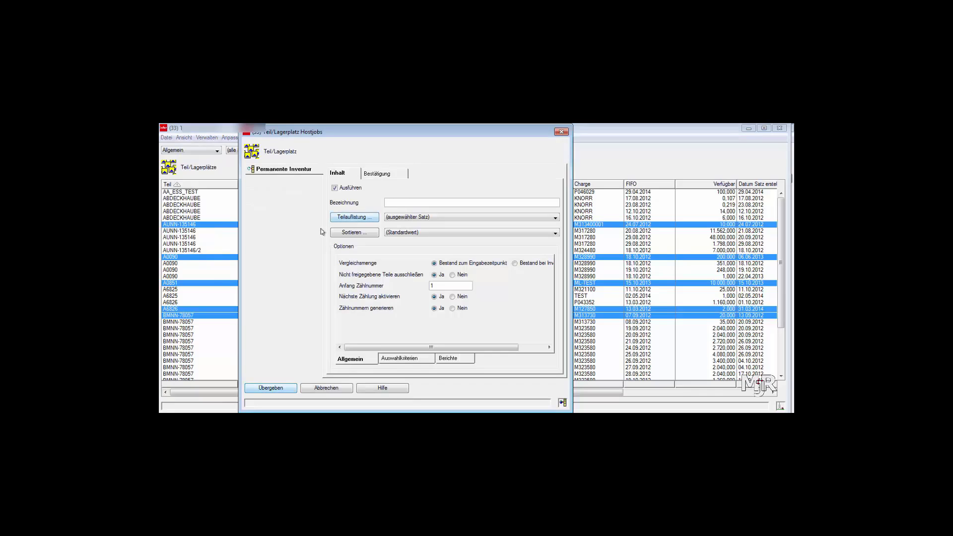
{"action": "type", "text": "Inventur Test"}
{"action": "left_click", "coordinate": [269, 389]}
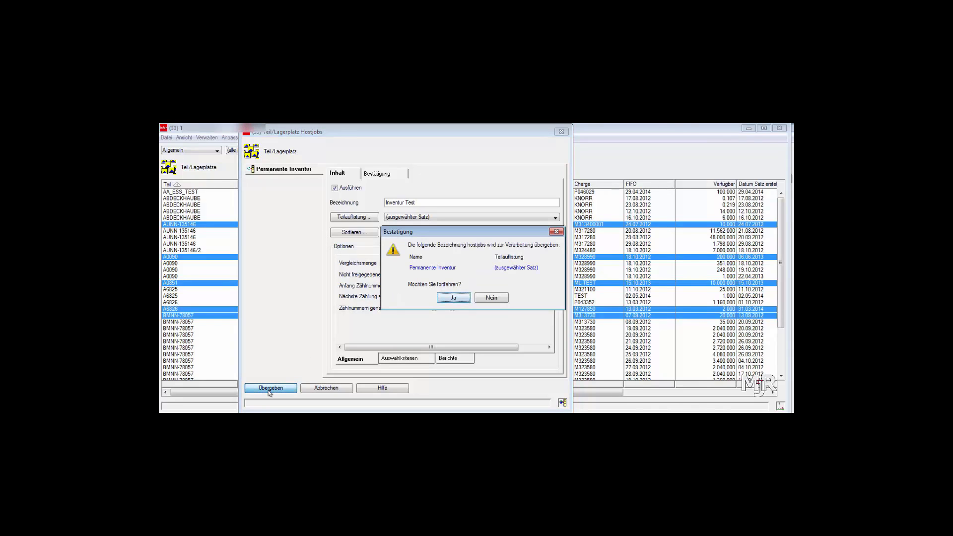
{"action": "left_click", "coordinate": [453, 298]}
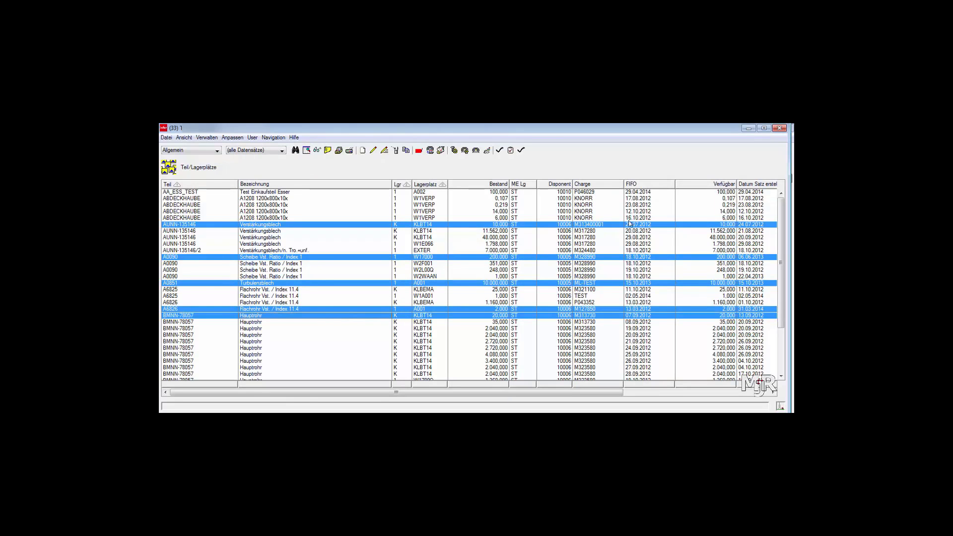
Close the part list and select count group 320 at the bottom of Inventurzählgruppen.
{"action": "left_click", "coordinate": [778, 129]}
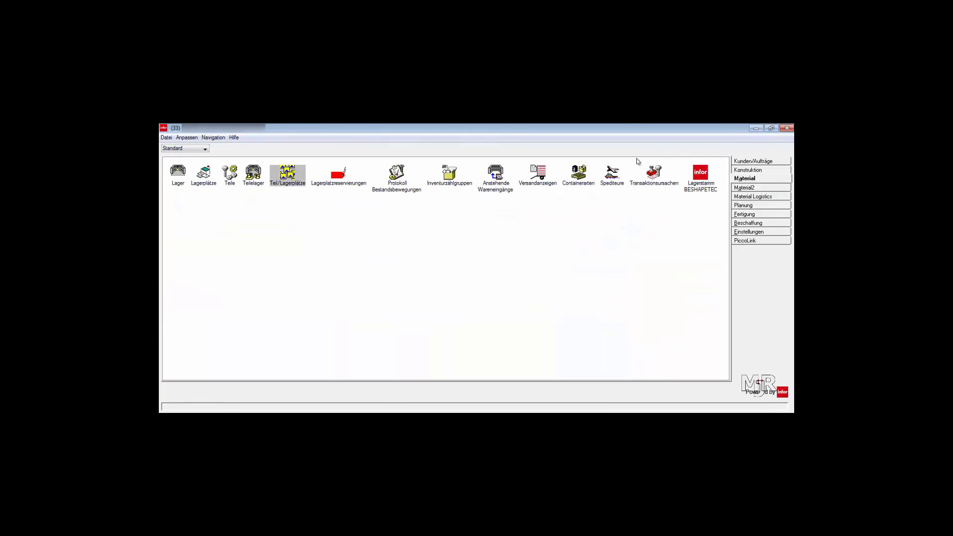
{"action": "left_click", "coordinate": [452, 178]}
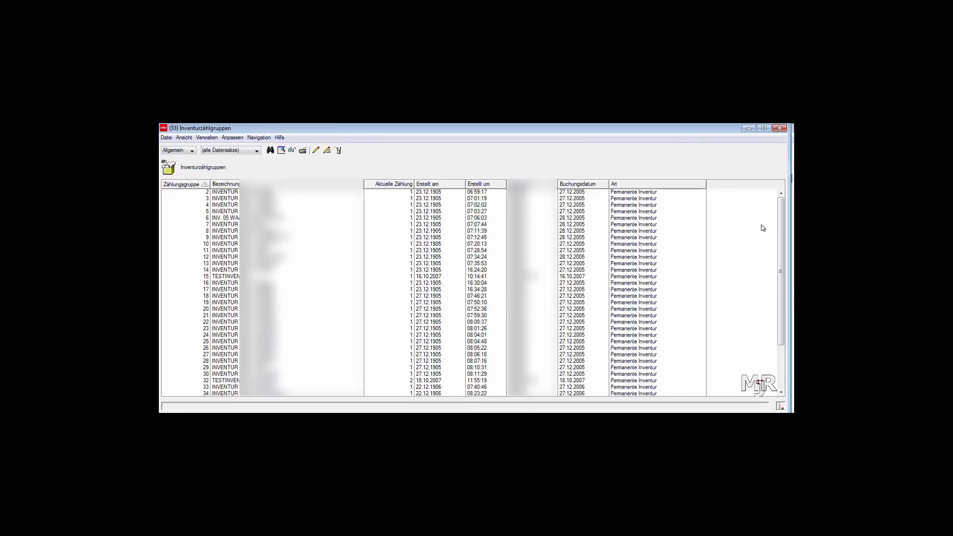
{"action": "left_click_drag", "start_coordinate": [782, 206], "coordinate": [792, 305]}
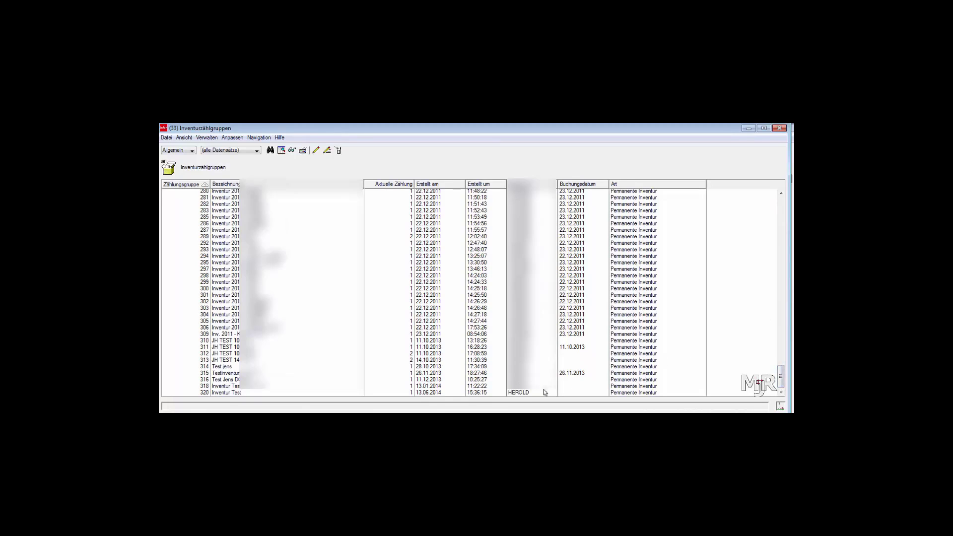
{"action": "left_click", "coordinate": [410, 394]}
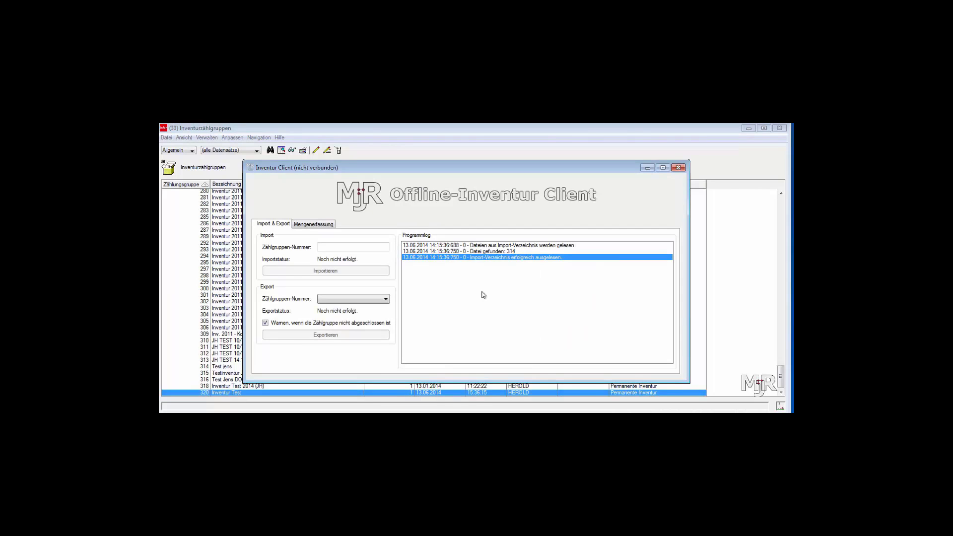
Enter Zählgruppen-Nummer 320 in the Import section and import it.
{"action": "left_click", "coordinate": [379, 246]}
{"action": "type", "text": "320"}
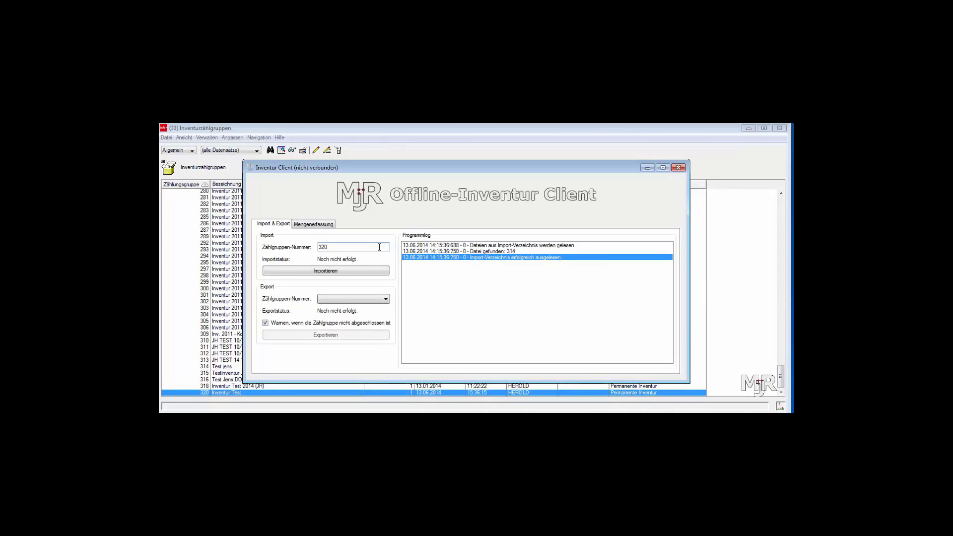
{"action": "left_click", "coordinate": [360, 272]}
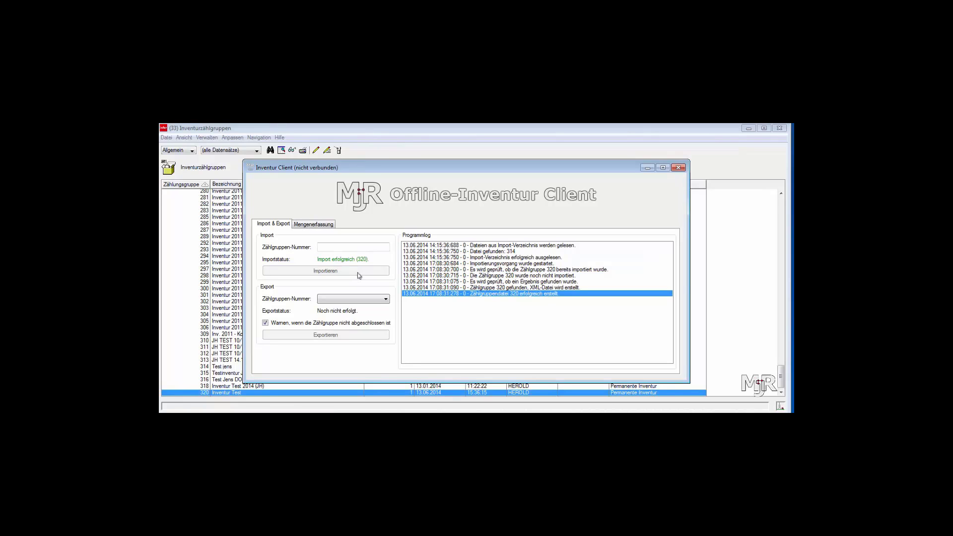
{"action": "left_click", "coordinate": [269, 420]}
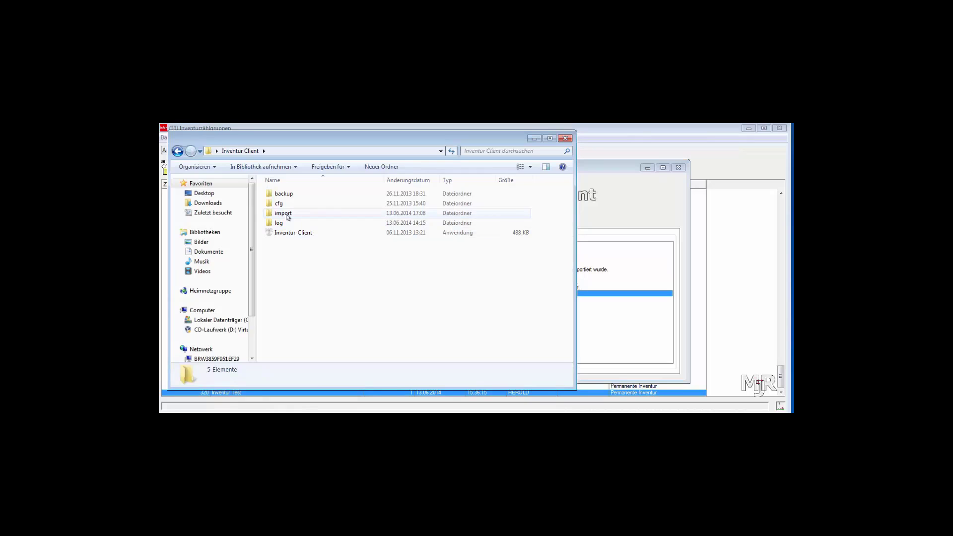
Open 320.xml from the Inventur Client import folder in Notepad++.
{"action": "double_click", "coordinate": [284, 214]}
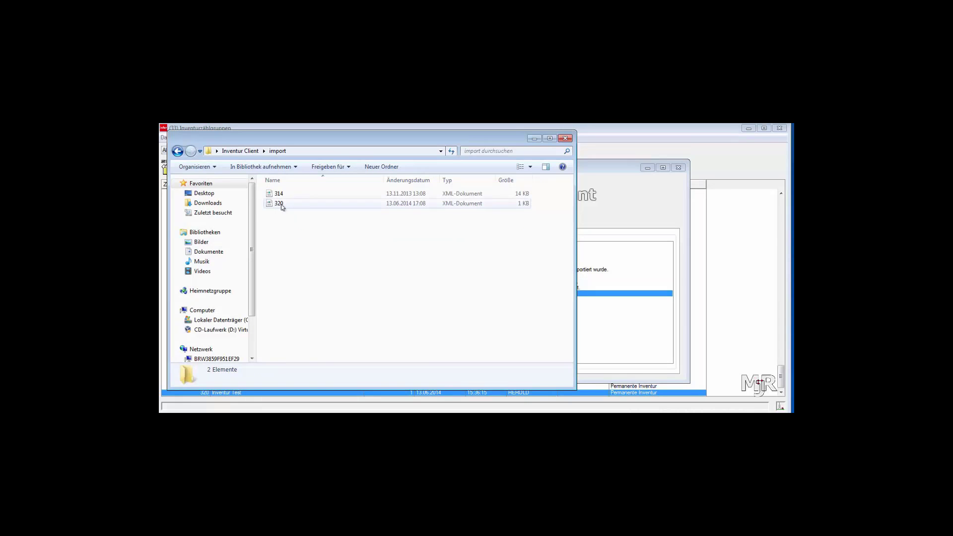
{"action": "left_click", "coordinate": [280, 204]}
{"action": "right_click", "coordinate": [281, 206]}
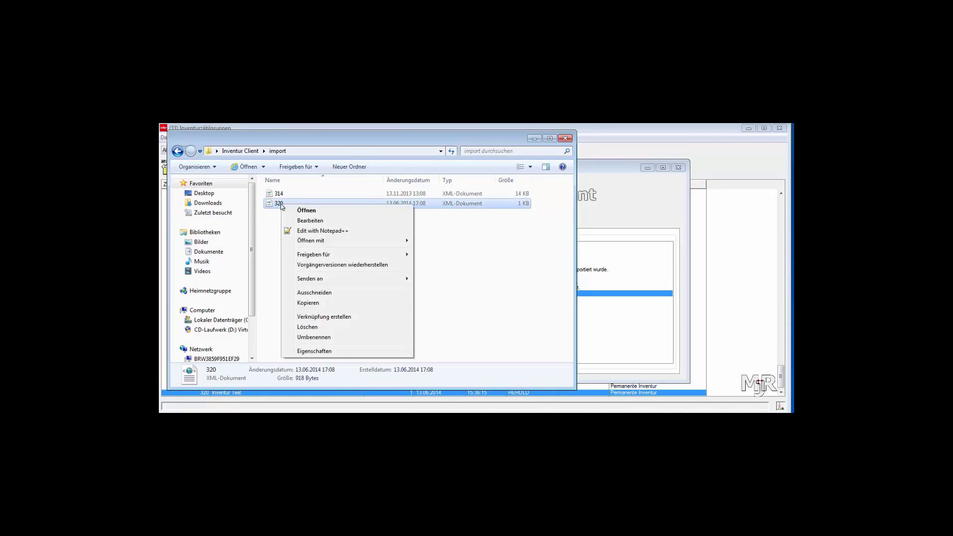
{"action": "left_click", "coordinate": [286, 232]}
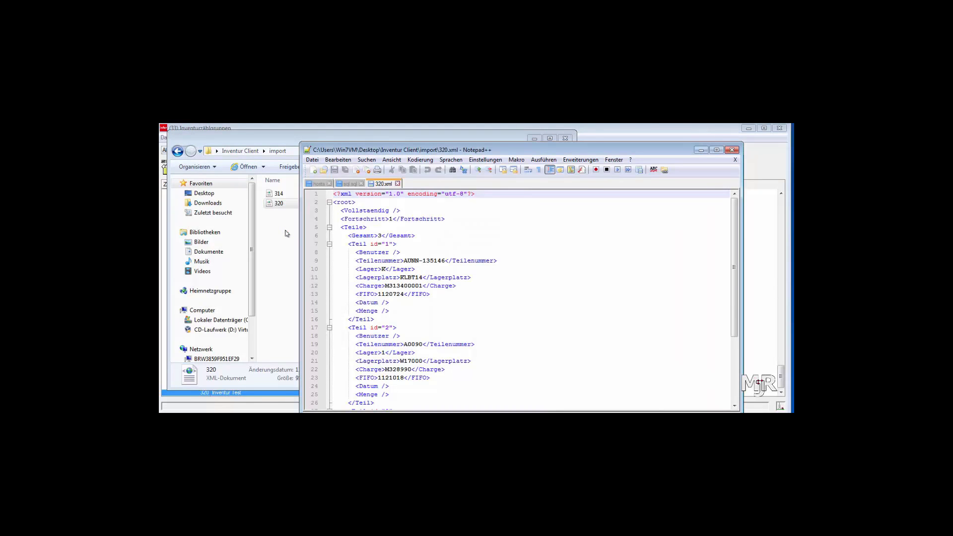
Review the three parts listed in 320.xml, then close Notepad++.
{"action": "left_click_drag", "start_coordinate": [502, 151], "coordinate": [460, 132]}
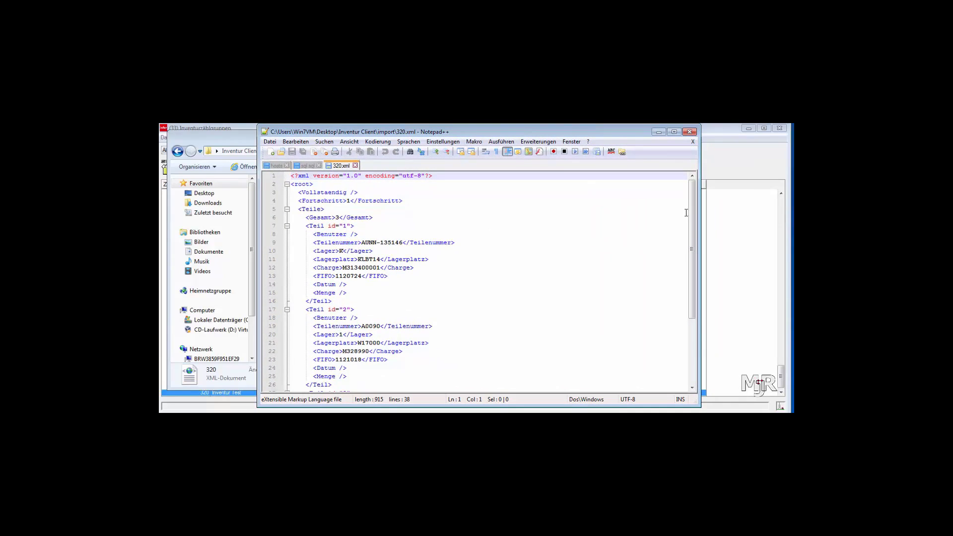
{"action": "left_click_drag", "start_coordinate": [692, 218], "coordinate": [689, 287]}
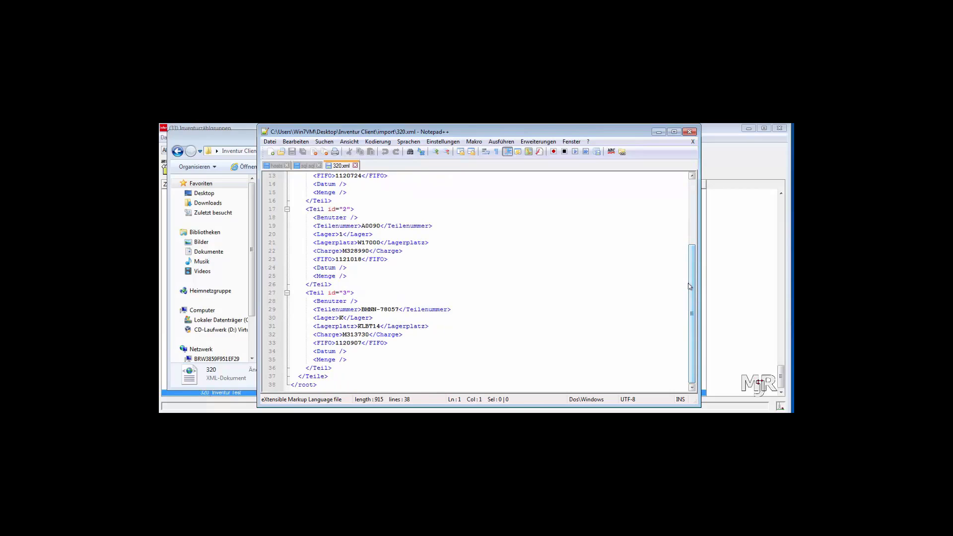
{"action": "left_click", "coordinate": [689, 132]}
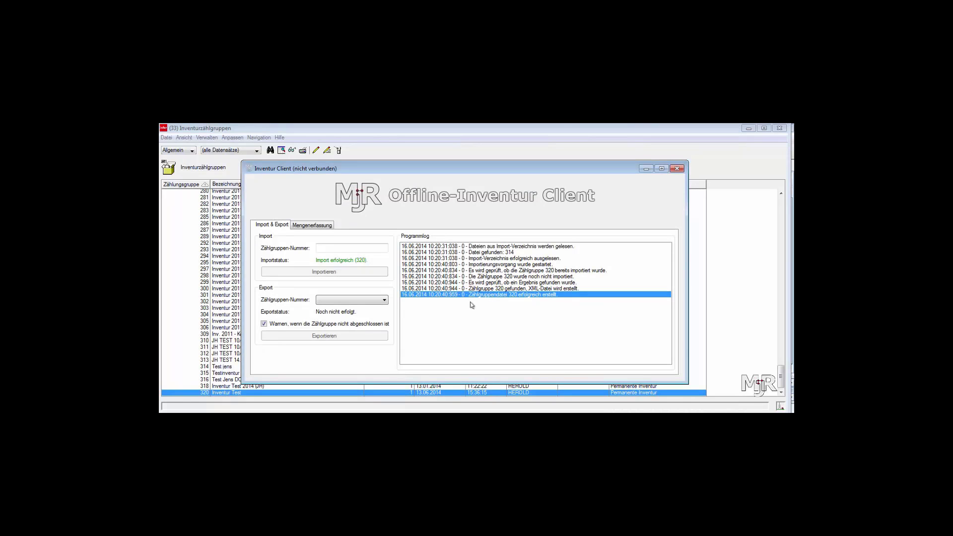
Load count group 320 on the Mengenerfassung tab.
{"action": "left_click", "coordinate": [321, 226]}
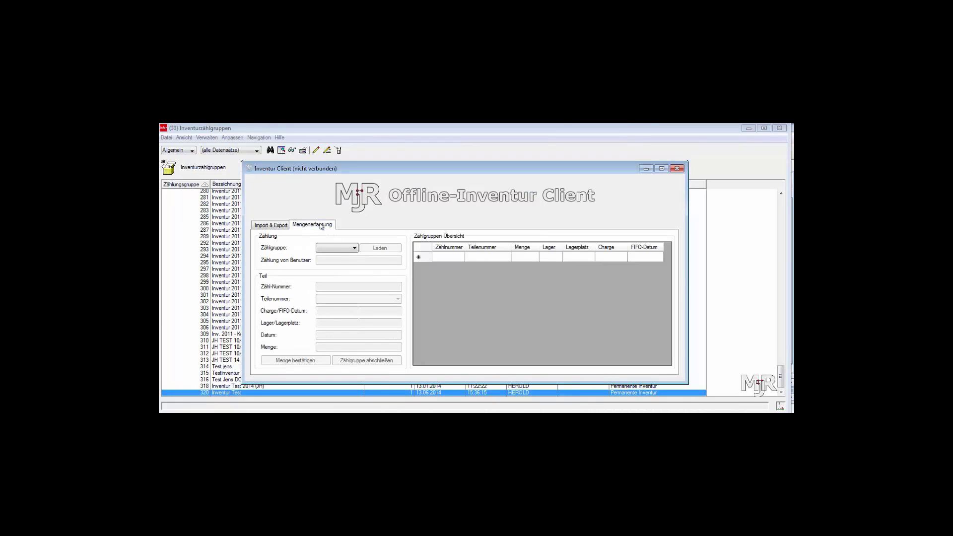
{"action": "left_click", "coordinate": [332, 249]}
{"action": "left_click", "coordinate": [332, 263]}
{"action": "left_click", "coordinate": [380, 249]}
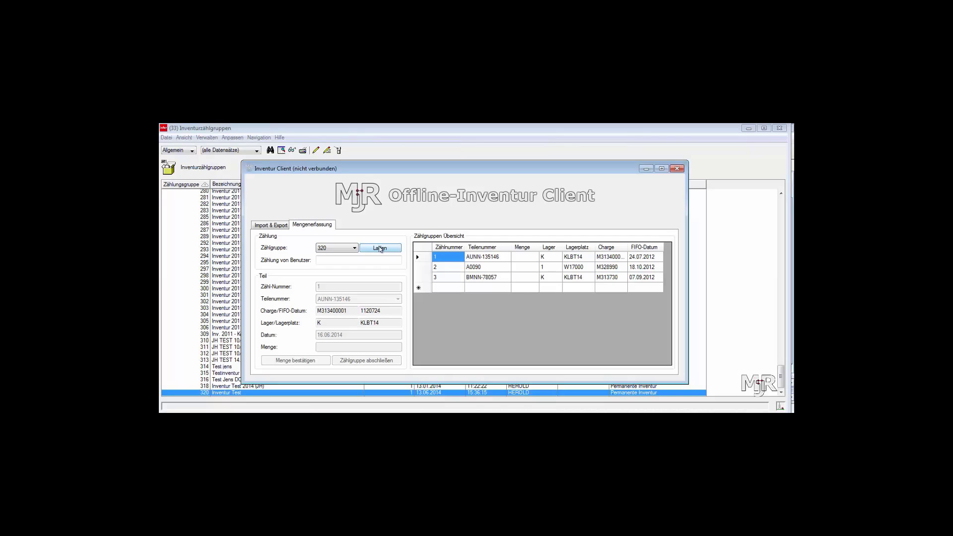
{"action": "left_click", "coordinate": [377, 258]}
{"action": "type", "text": "TEST"}
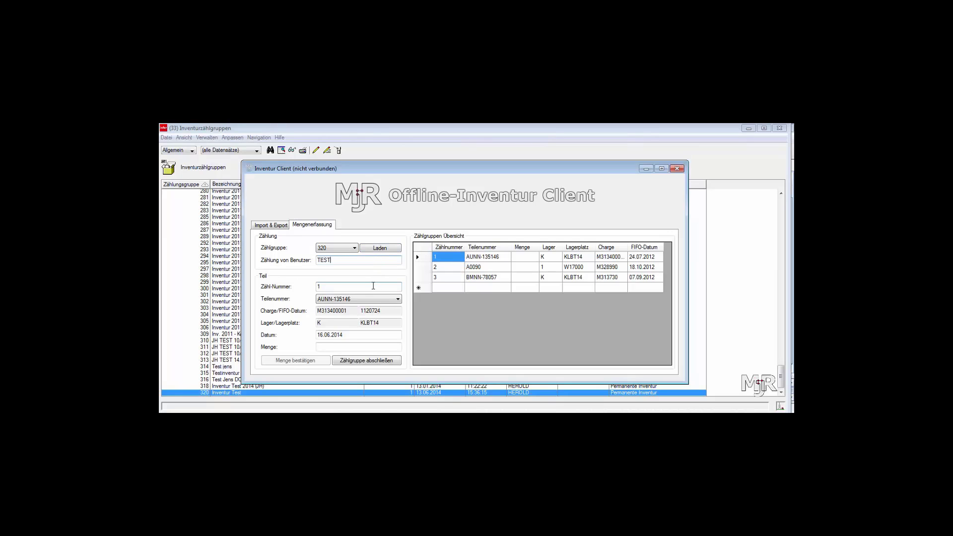
{"action": "left_click", "coordinate": [373, 286]}
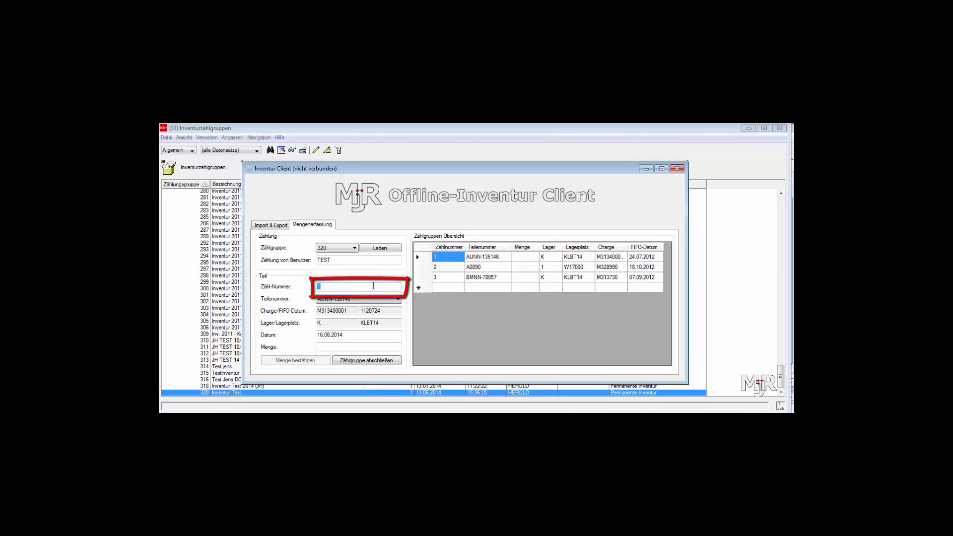
{"action": "type", "text": "2"}
{"action": "key", "text": "Return"}
{"action": "type", "text": "3"}
{"action": "key", "text": "Return"}
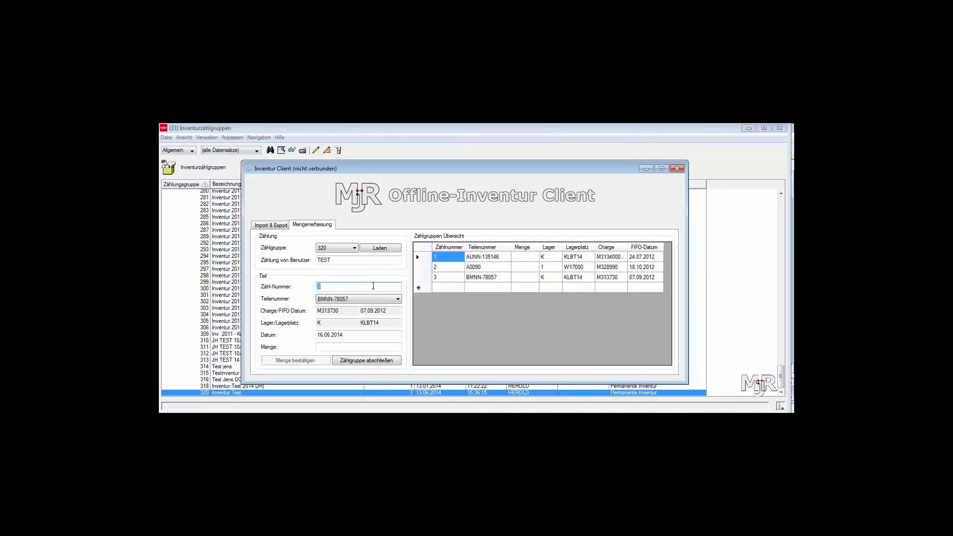
{"action": "type", "text": "2"}
{"action": "key", "text": "Return"}
{"action": "type", "text": "1"}
{"action": "key", "text": "Return"}
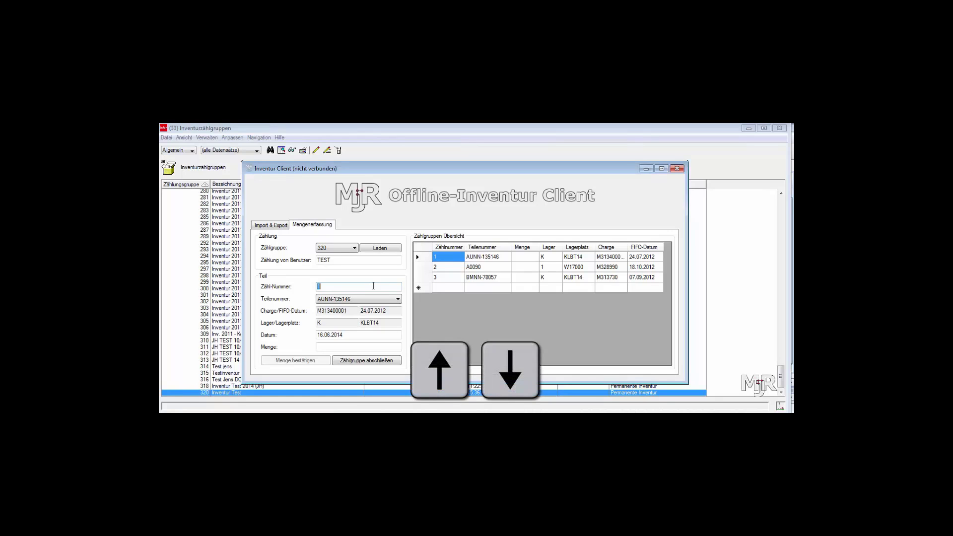
Record counted quantities 500, 300 and 25 for AUNN-135146, A0090 and BMNN-78057.
{"action": "left_click", "coordinate": [369, 345]}
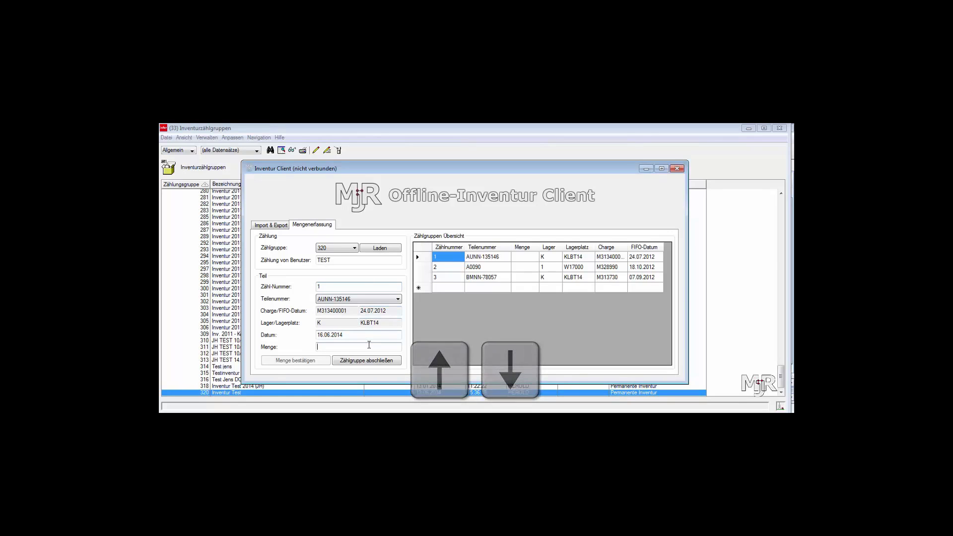
{"action": "type", "text": "500"}
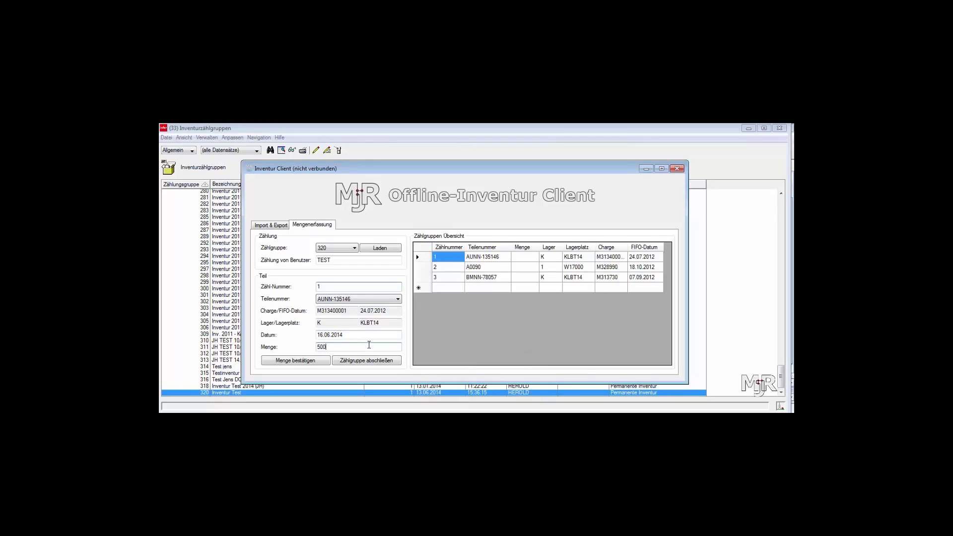
{"action": "left_click", "coordinate": [326, 362]}
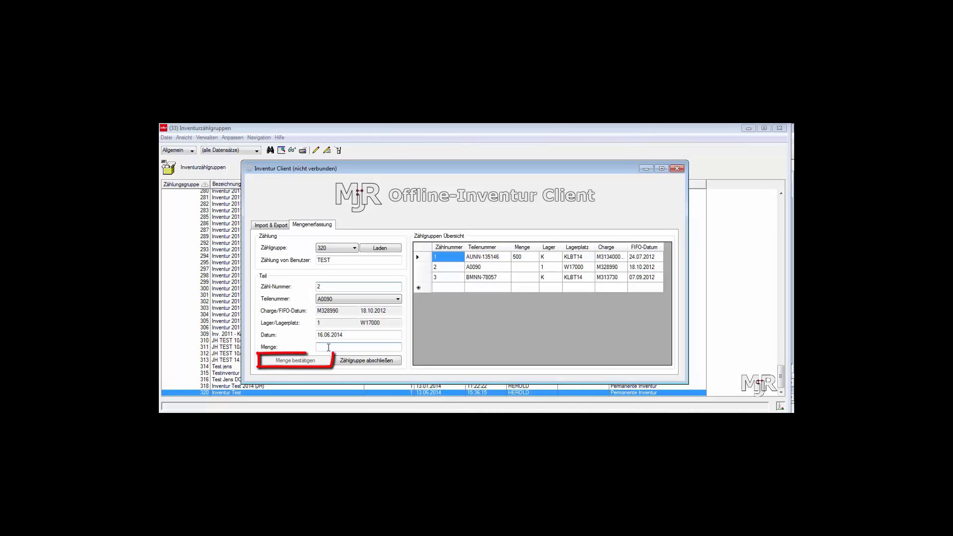
{"action": "type", "text": "300"}
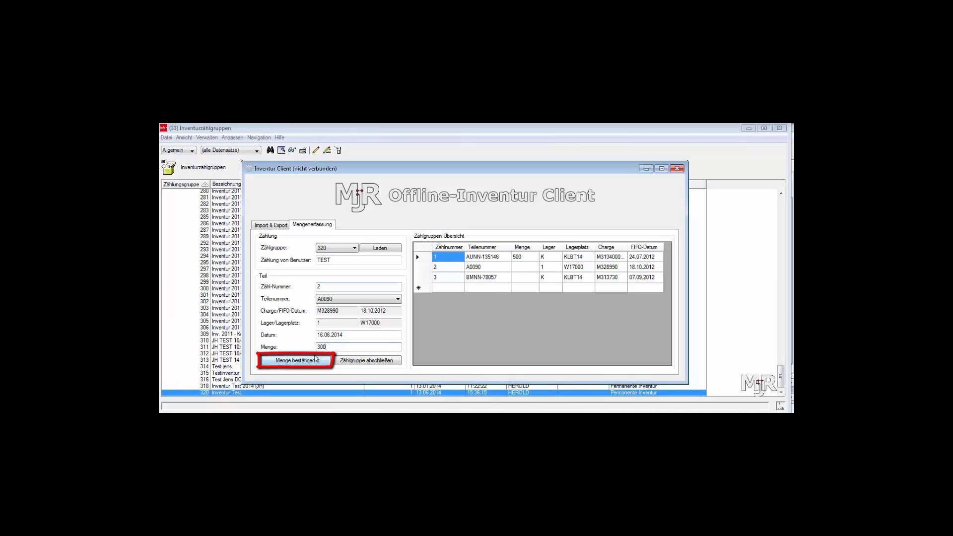
{"action": "left_click", "coordinate": [321, 355]}
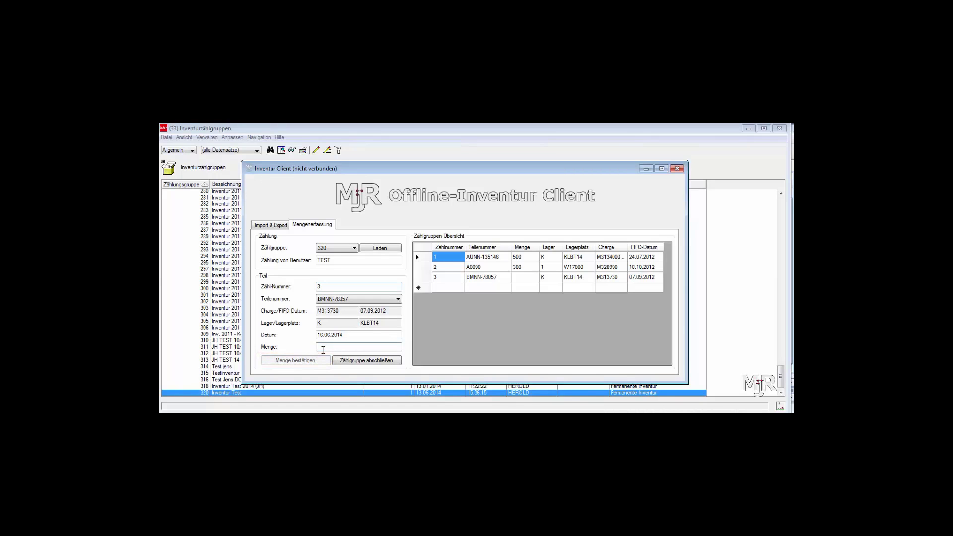
{"action": "type", "text": "25"}
{"action": "left_click", "coordinate": [320, 361]}
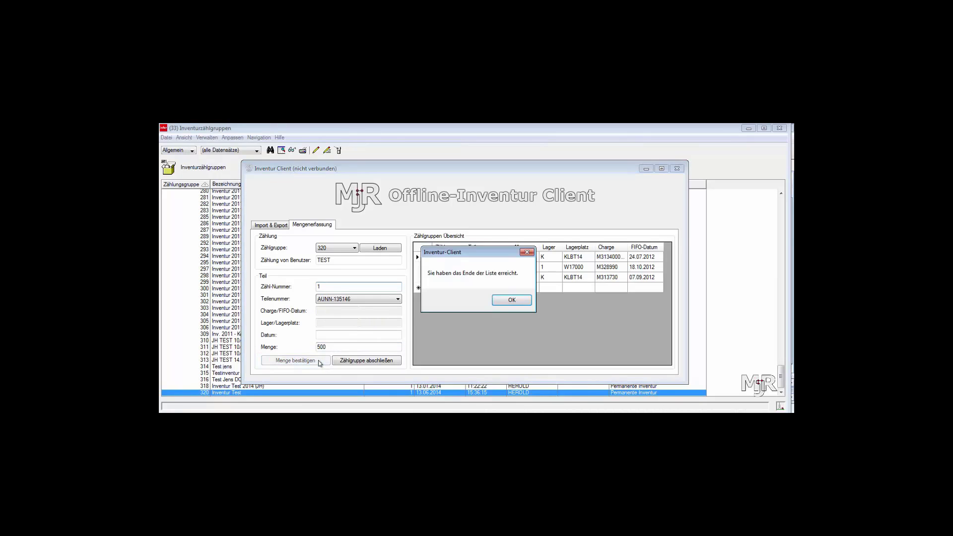
{"action": "left_click", "coordinate": [511, 300]}
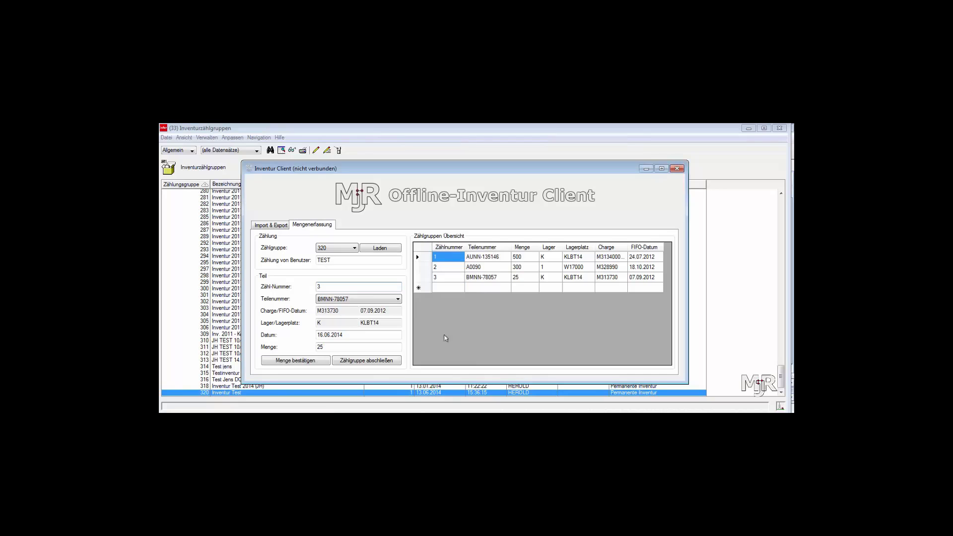
Close off count group 320, then export it from the Import & Export tab.
{"action": "left_click", "coordinate": [377, 360]}
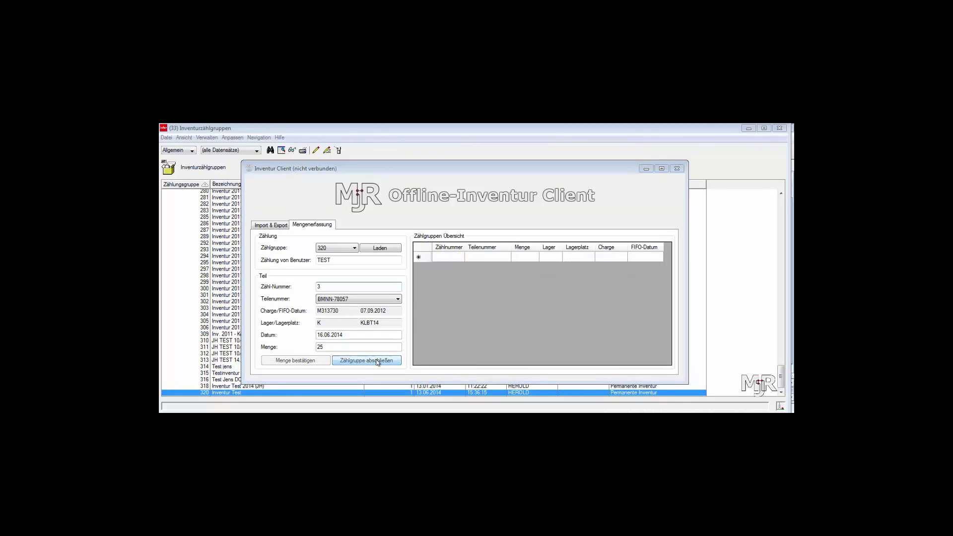
{"action": "left_click", "coordinate": [512, 307]}
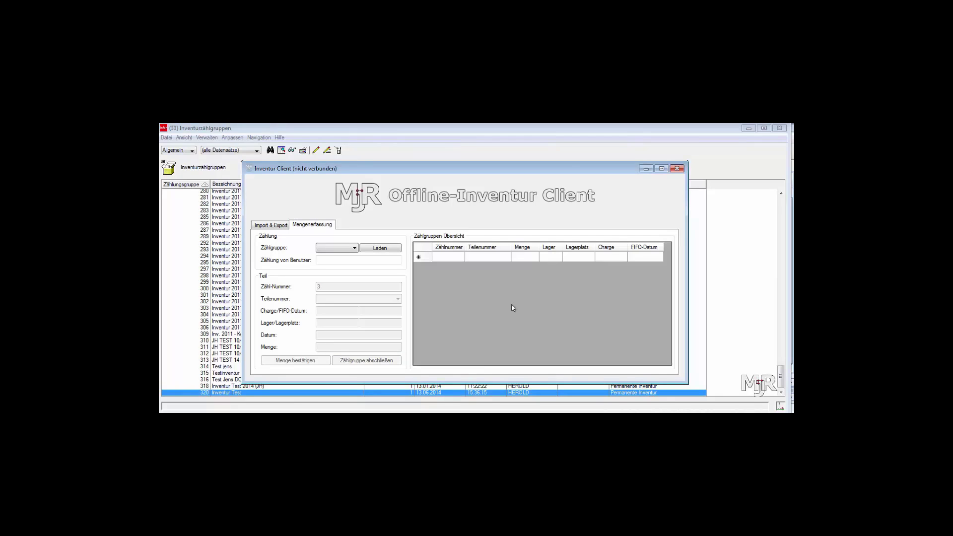
{"action": "left_click", "coordinate": [273, 226]}
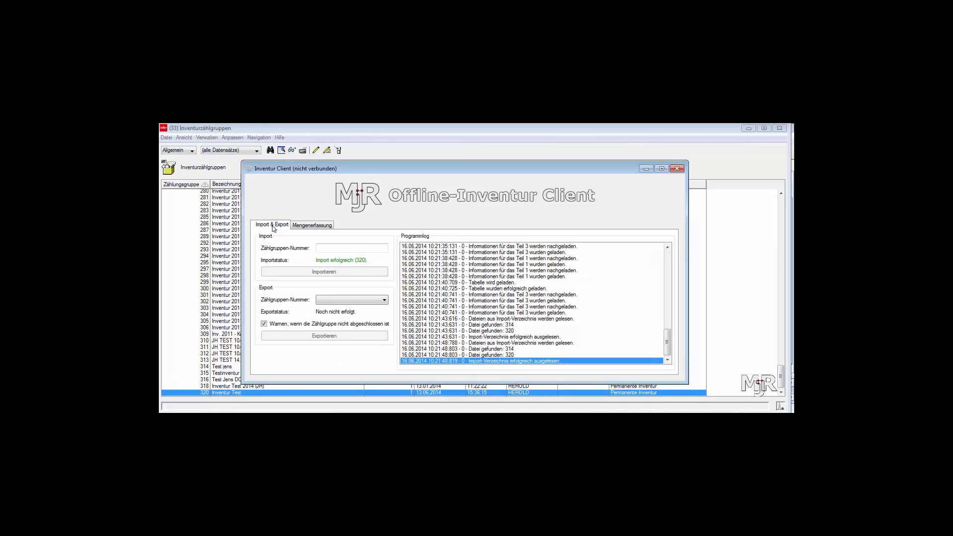
{"action": "left_click", "coordinate": [319, 300]}
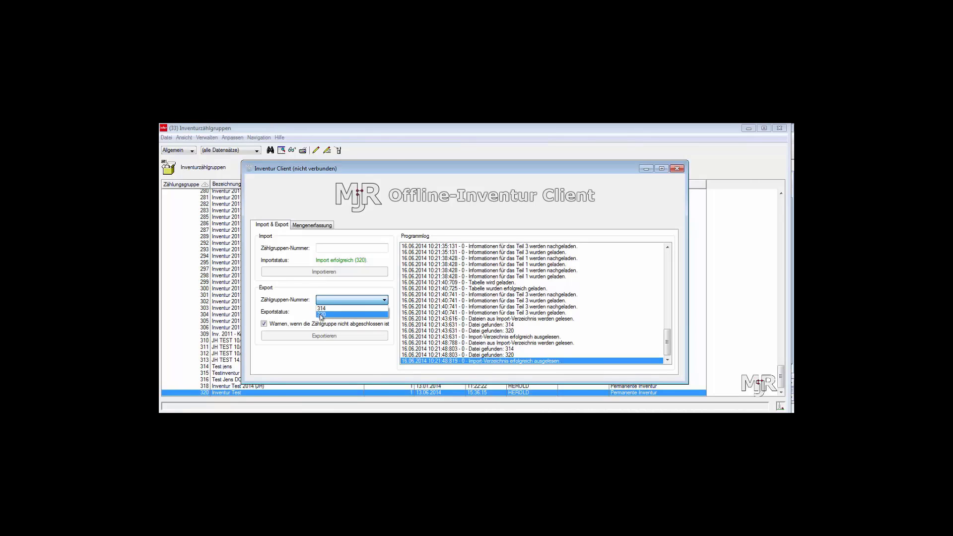
{"action": "left_click", "coordinate": [321, 315]}
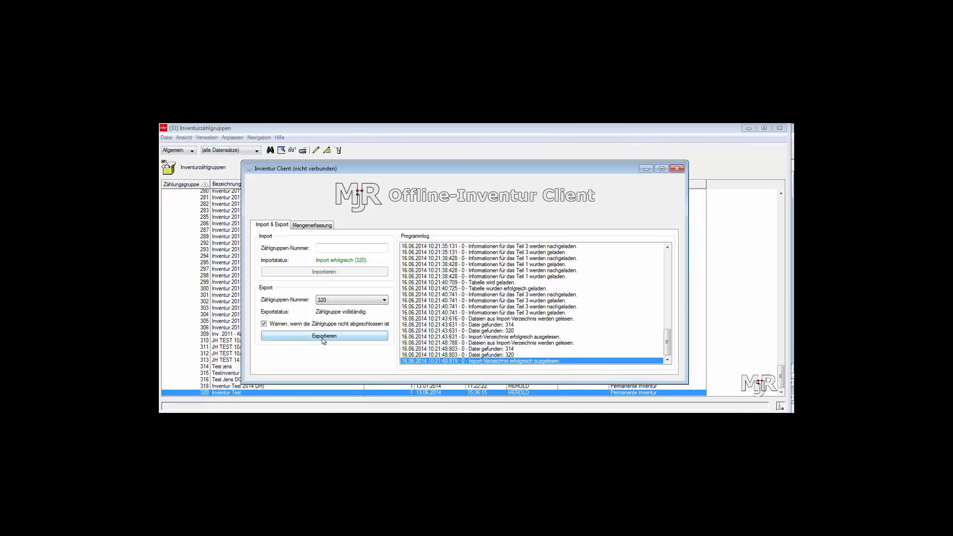
{"action": "left_click", "coordinate": [323, 337]}
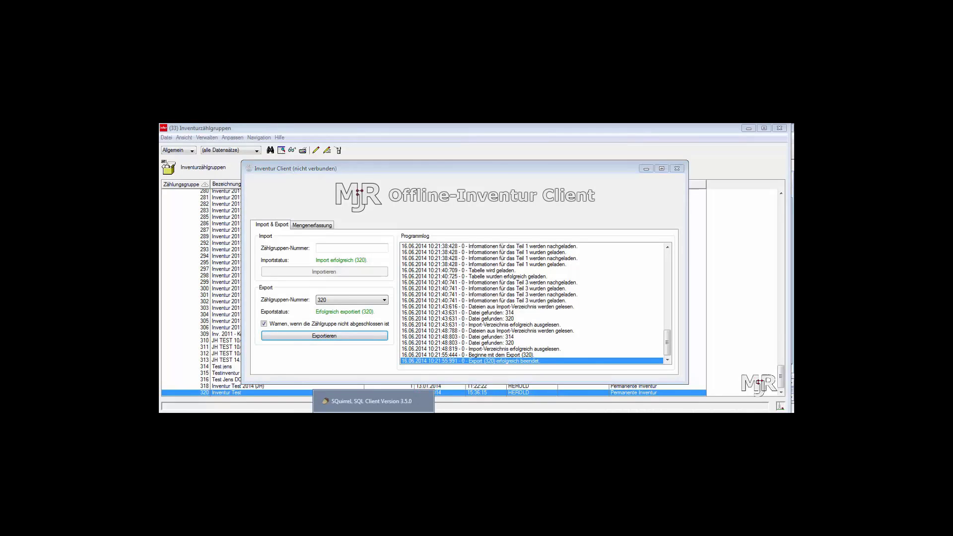
{"action": "left_click", "coordinate": [368, 422]}
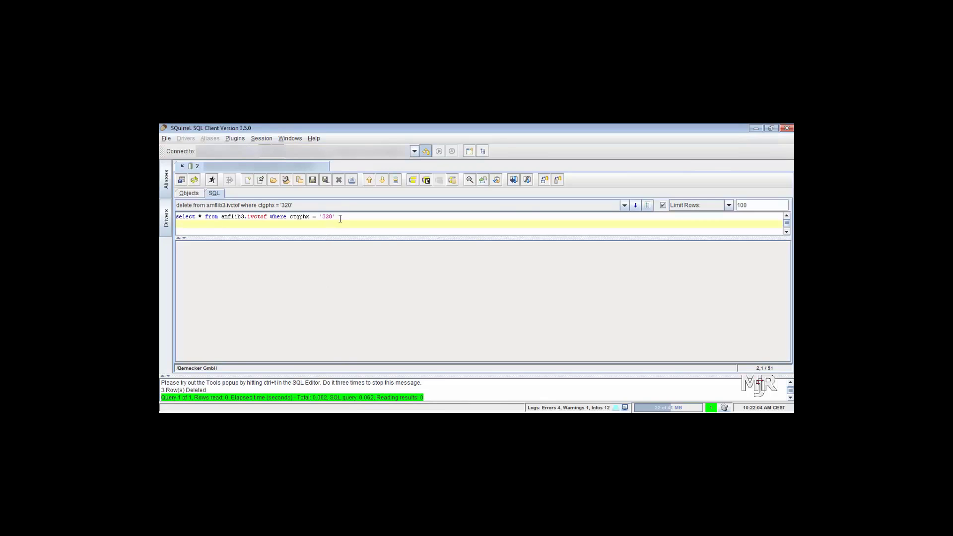
Run the ctgphx = '320' query showing counts 500, 300 and 25, then return to Inventurzählgruppen.
{"action": "left_click_drag", "start_coordinate": [340, 217], "coordinate": [201, 206]}
{"action": "left_click", "coordinate": [212, 179]}
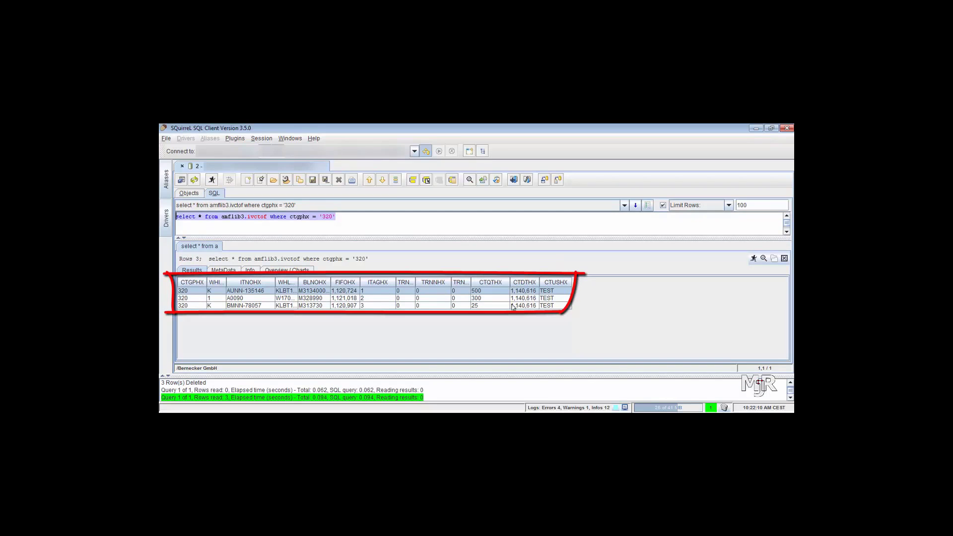
{"action": "left_click", "coordinate": [346, 420]}
{"action": "left_click", "coordinate": [346, 402]}
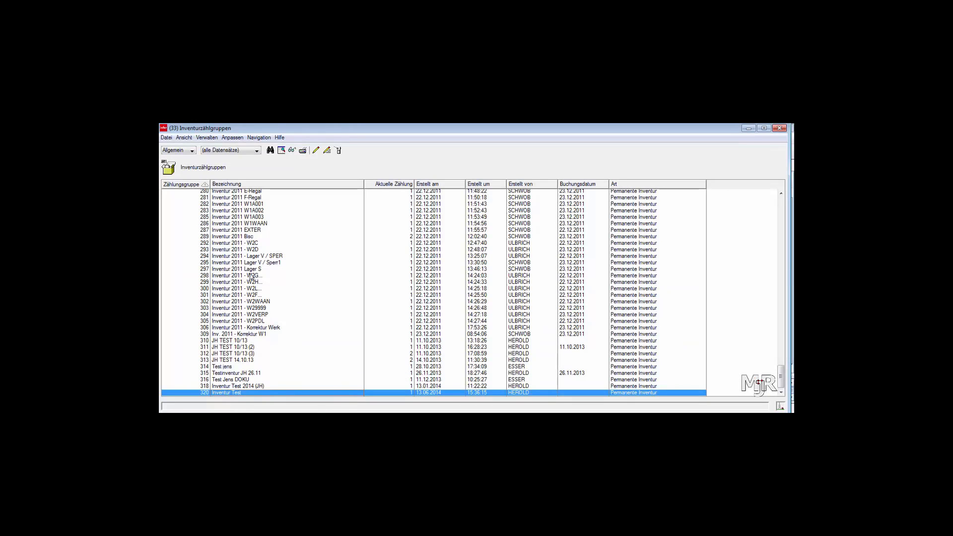
Submit a Zählungen importieren host job 'Testimport 320' with file IVCTOF and library AMFLIB3.
{"action": "left_click", "coordinate": [167, 138]}
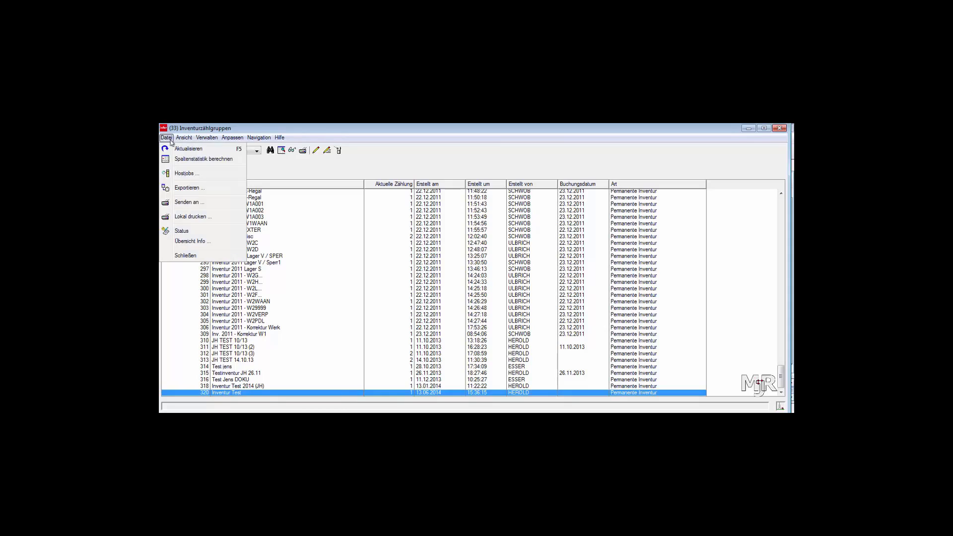
{"action": "left_click", "coordinate": [179, 173]}
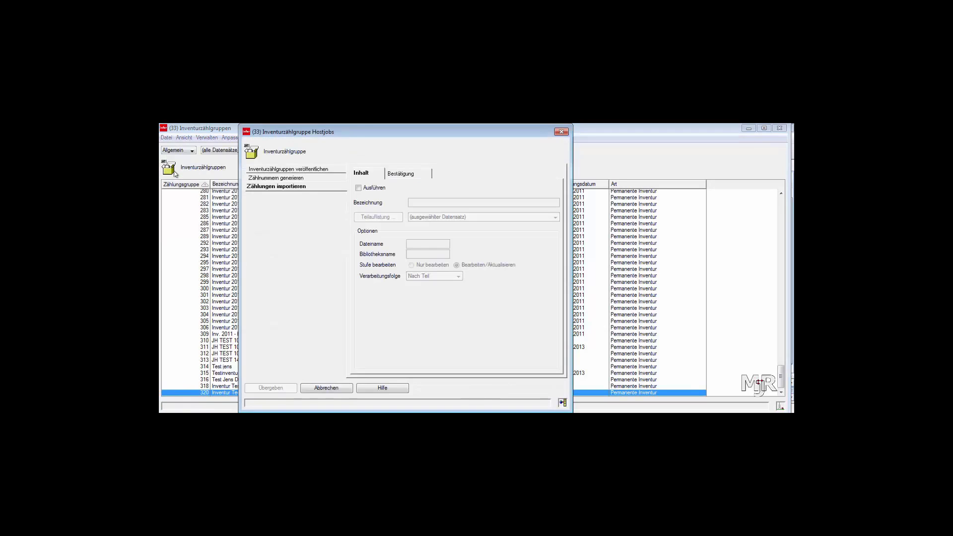
{"action": "left_click", "coordinate": [358, 188]}
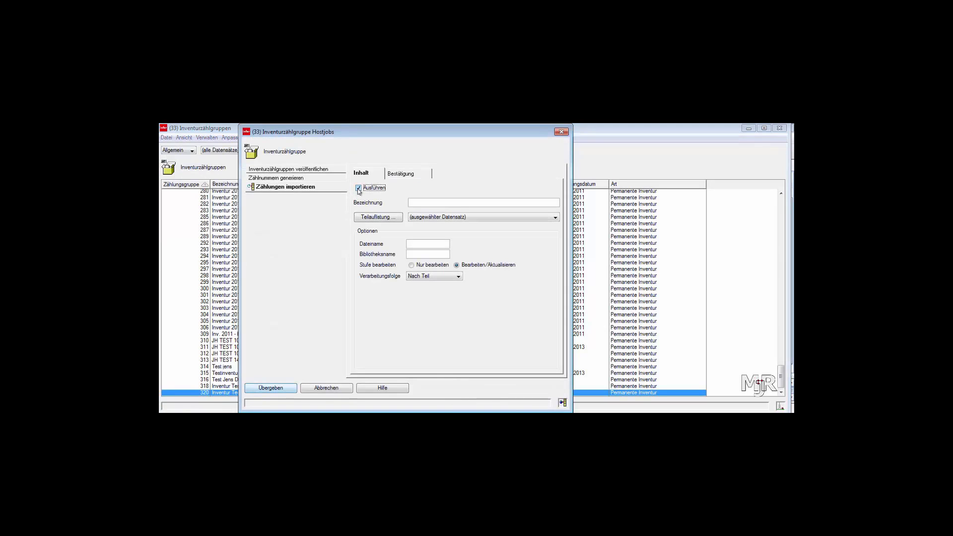
{"action": "left_click", "coordinate": [410, 203]}
{"action": "type", "text": "Test"}
{"action": "type", "text": "import"}
{"action": "type", "text": " 320"}
{"action": "type", "text": "IVCTOF"}
{"action": "key", "text": "Tab"}
{"action": "type", "text": "AMFL"}
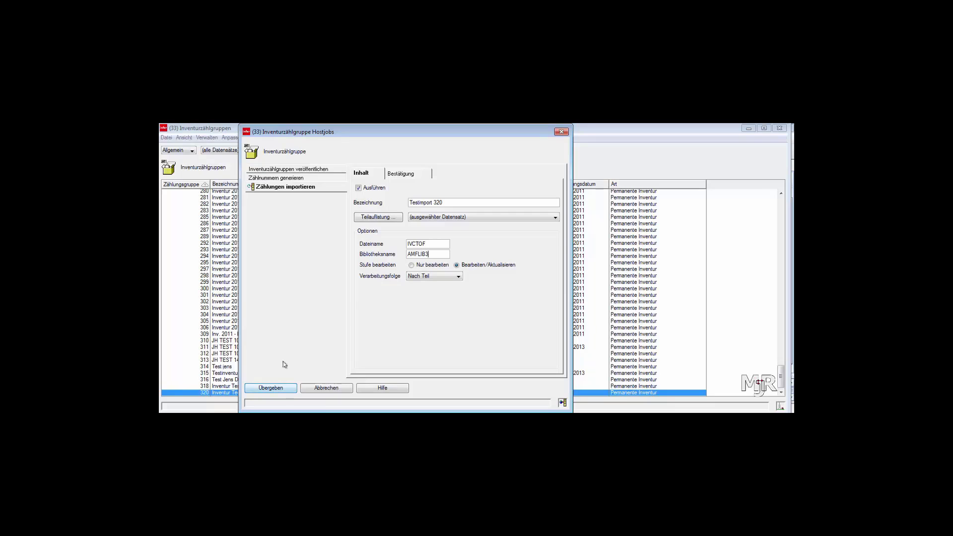
{"action": "left_click", "coordinate": [272, 389]}
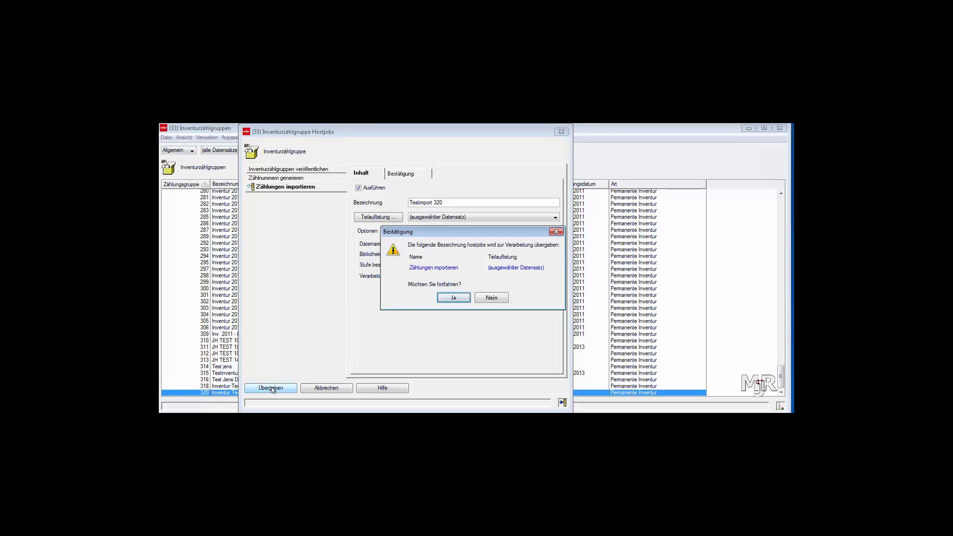
{"action": "left_click", "coordinate": [454, 298]}
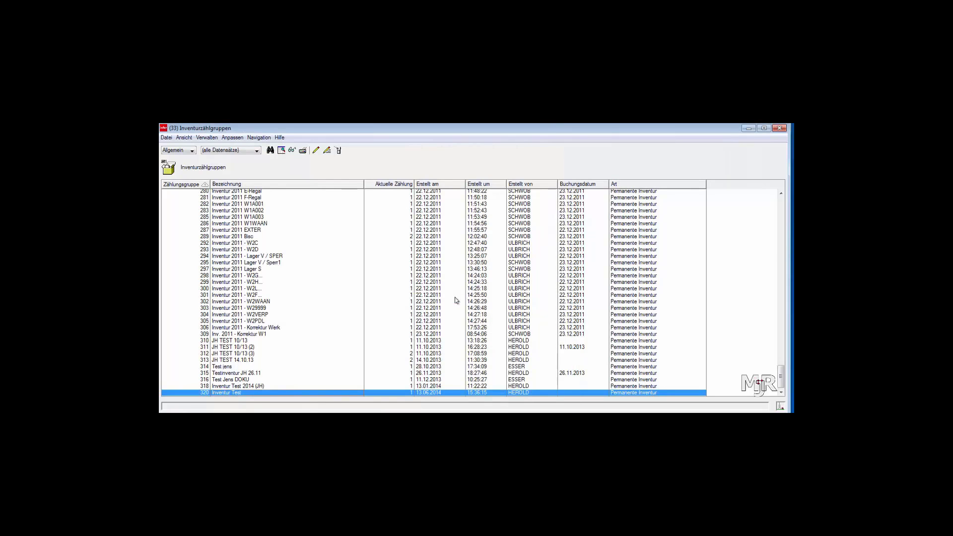